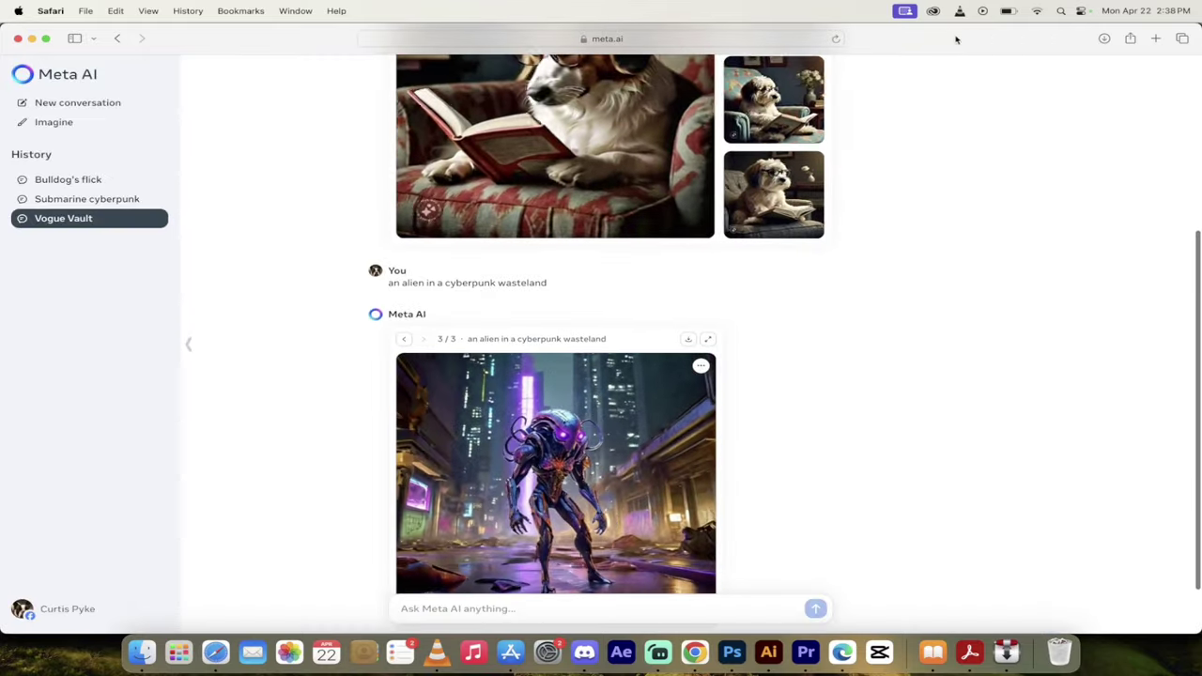
Step: Load meta.ai in a new Safari tab
{"action": "left_click", "coordinate": [1155, 38]}
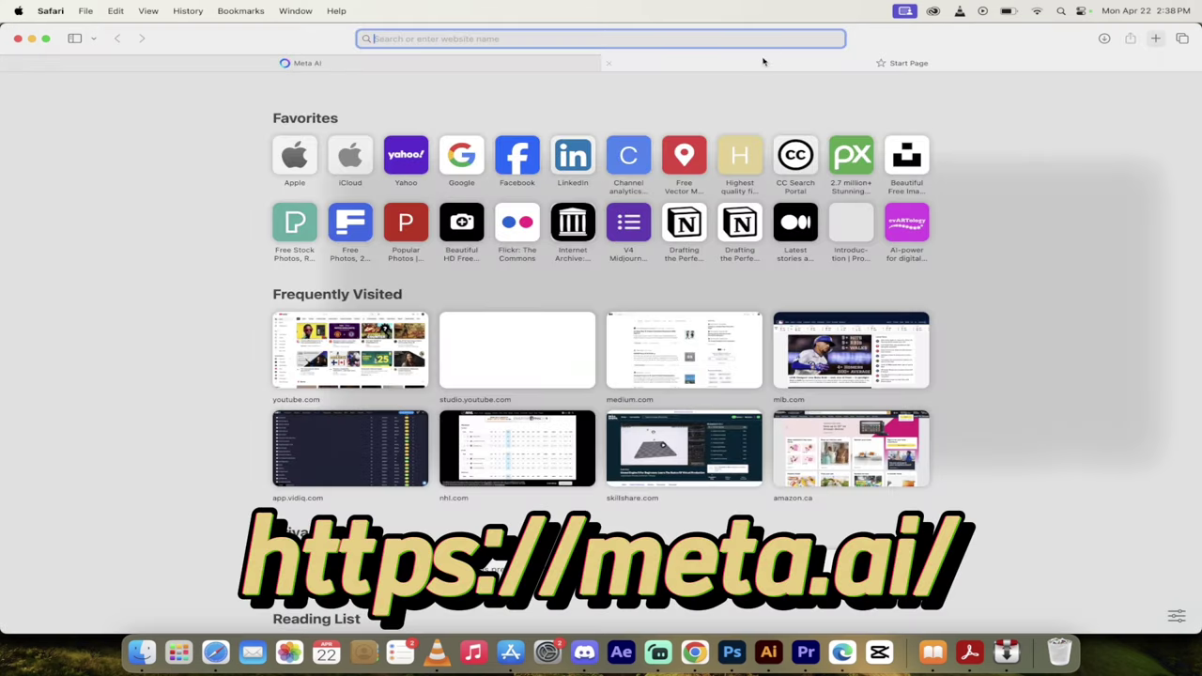
{"action": "type", "text": "meta.ai"}
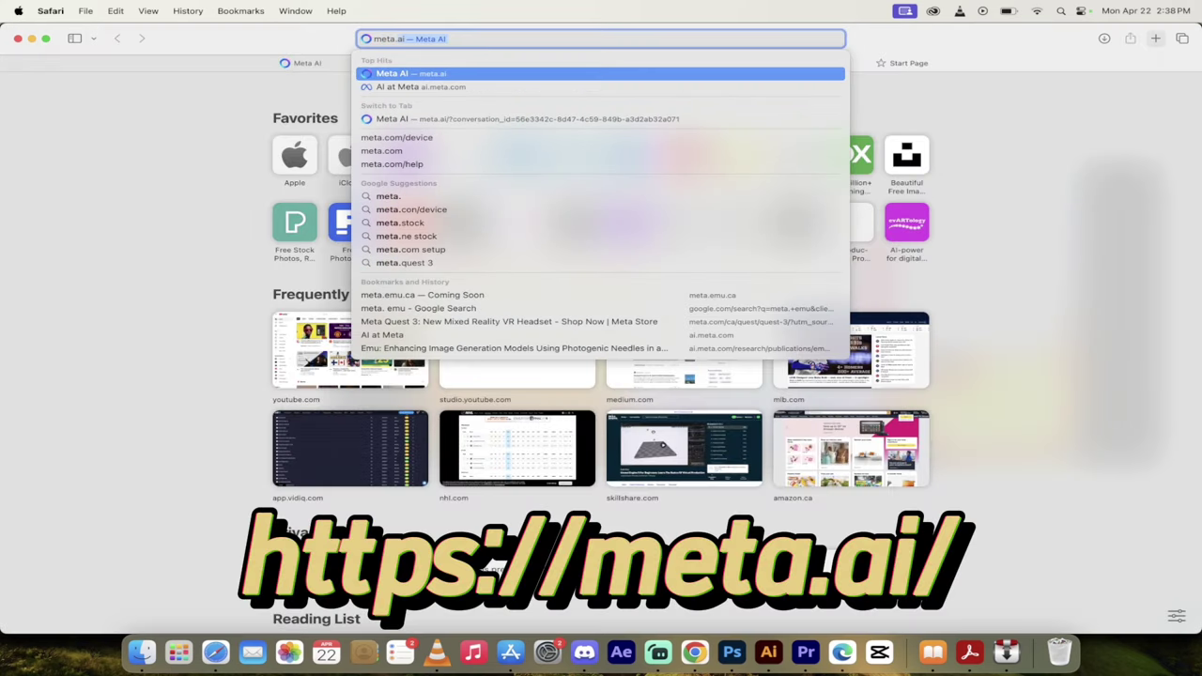
{"action": "key", "text": "Return"}
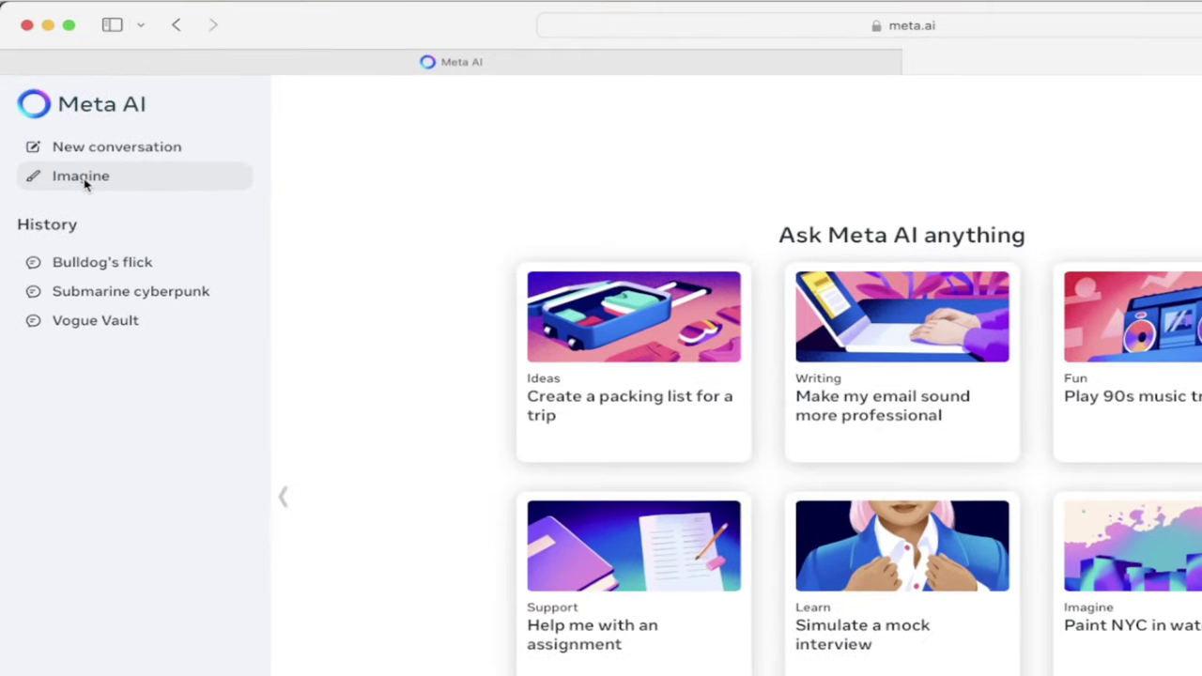
Step: Generate Imagine images from the prompt 'Bulldog running on the beach'
{"action": "left_click", "coordinate": [84, 179]}
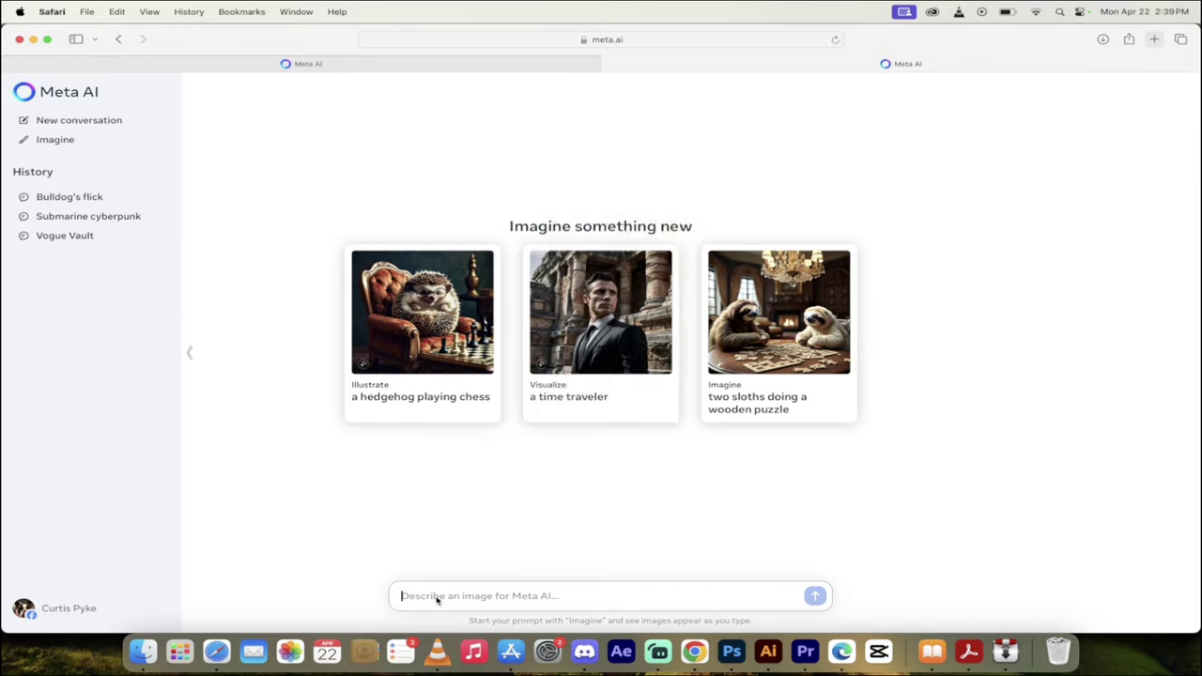
{"action": "type", "text": "Bl"}
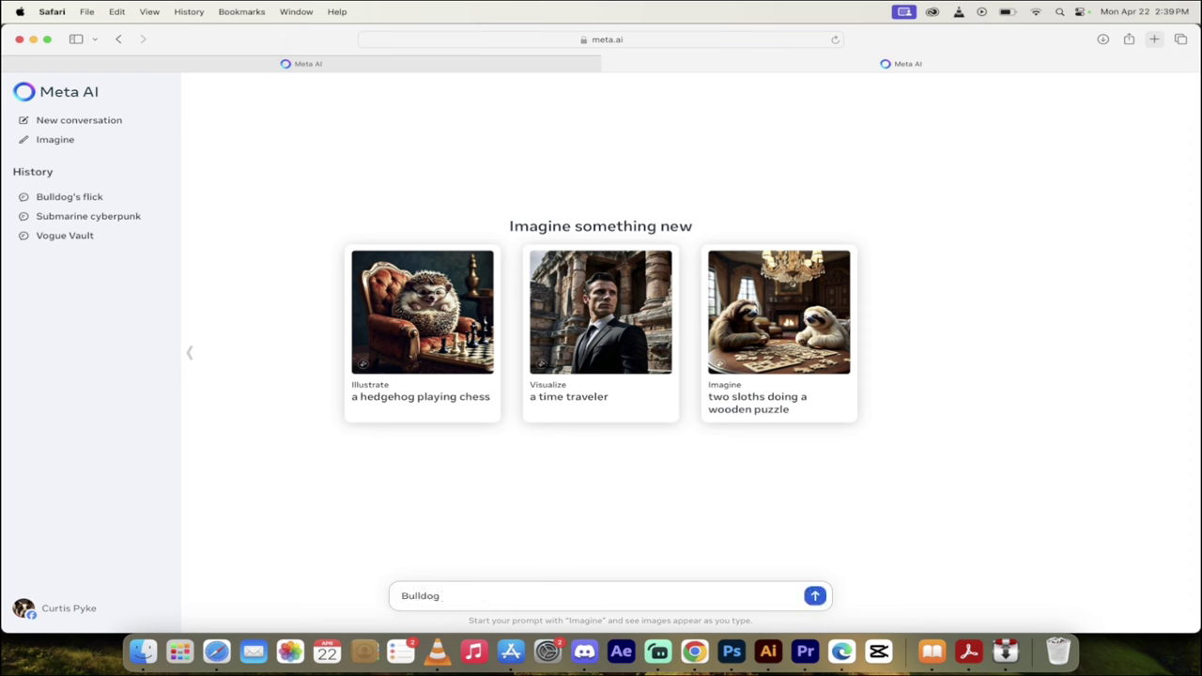
{"action": "key", "text": "BackSpace"}
{"action": "key", "text": "BackSpace"}
{"action": "key", "text": "BackSpace"}
{"action": "key", "text": "BackSpace"}
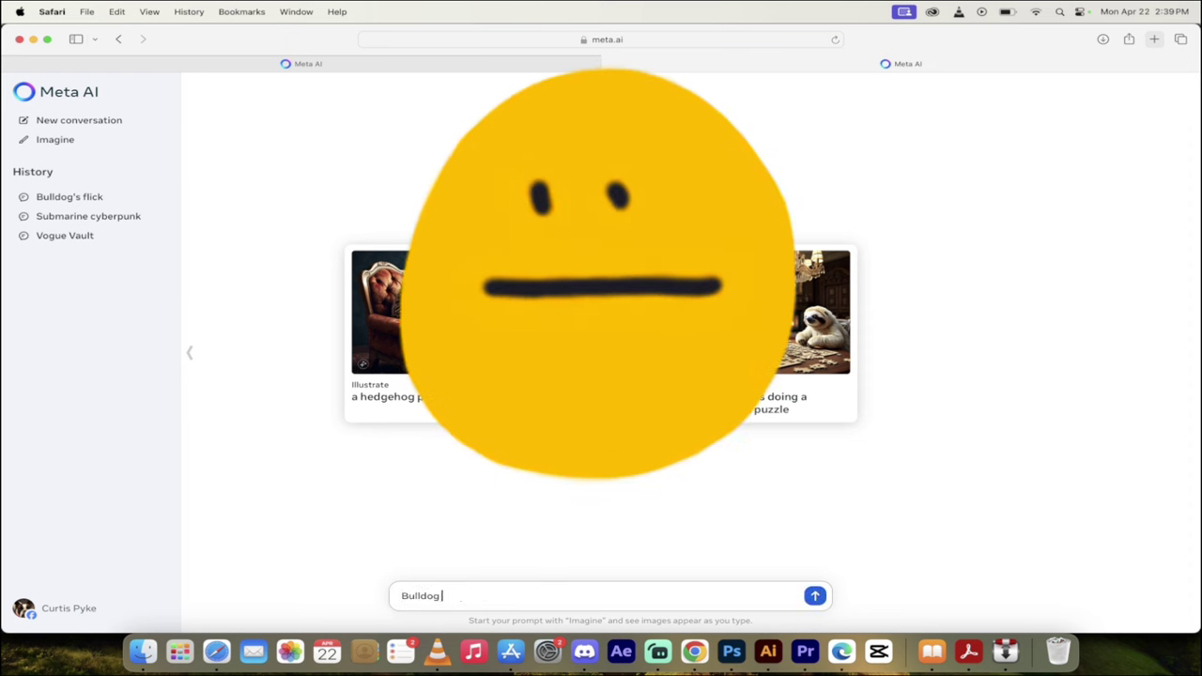
{"action": "type", "text": "ning on the beach"}
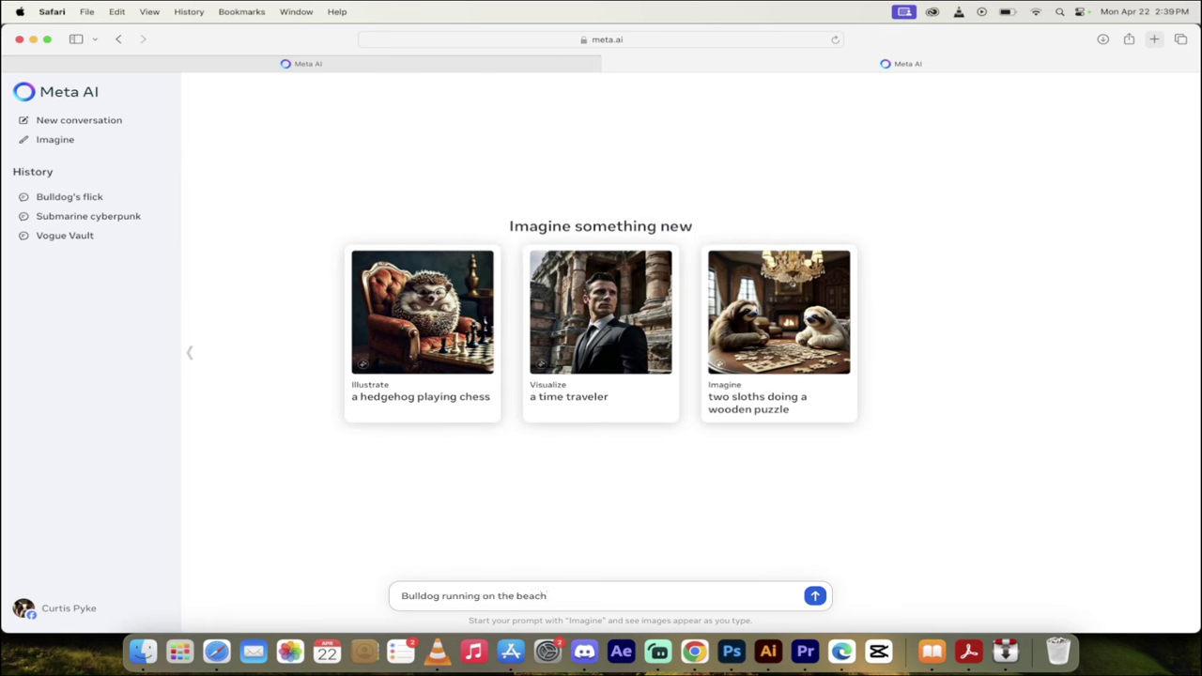
{"action": "key", "text": "Return"}
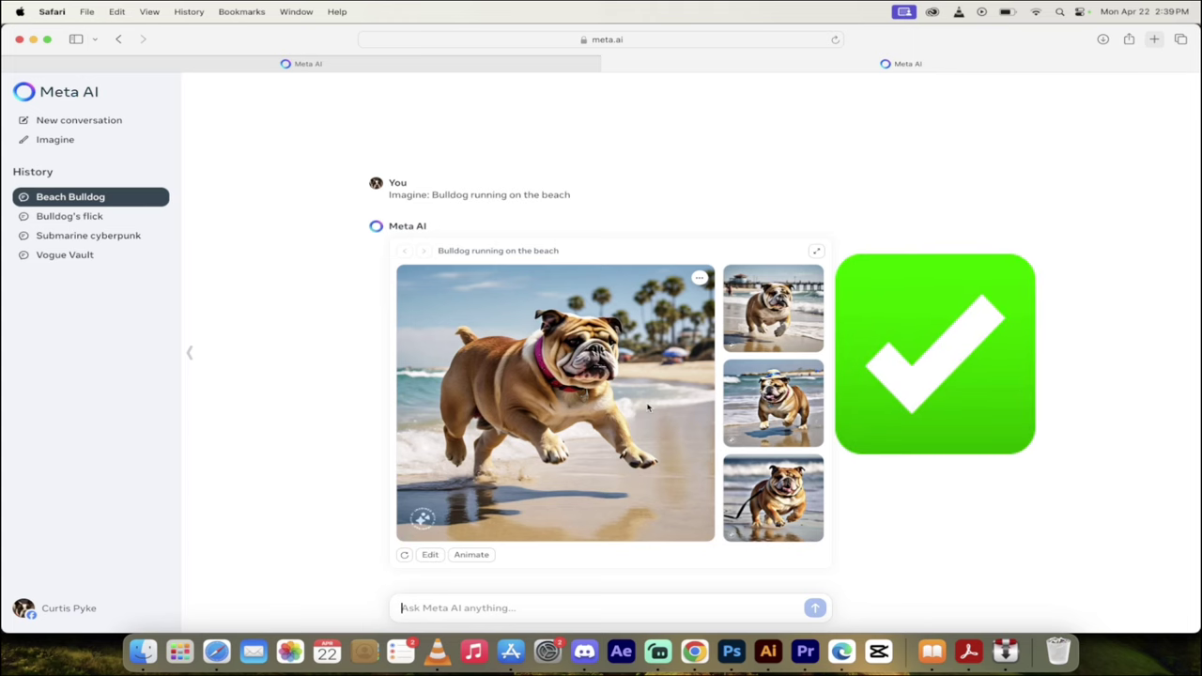
{"action": "left_click", "coordinate": [648, 406]}
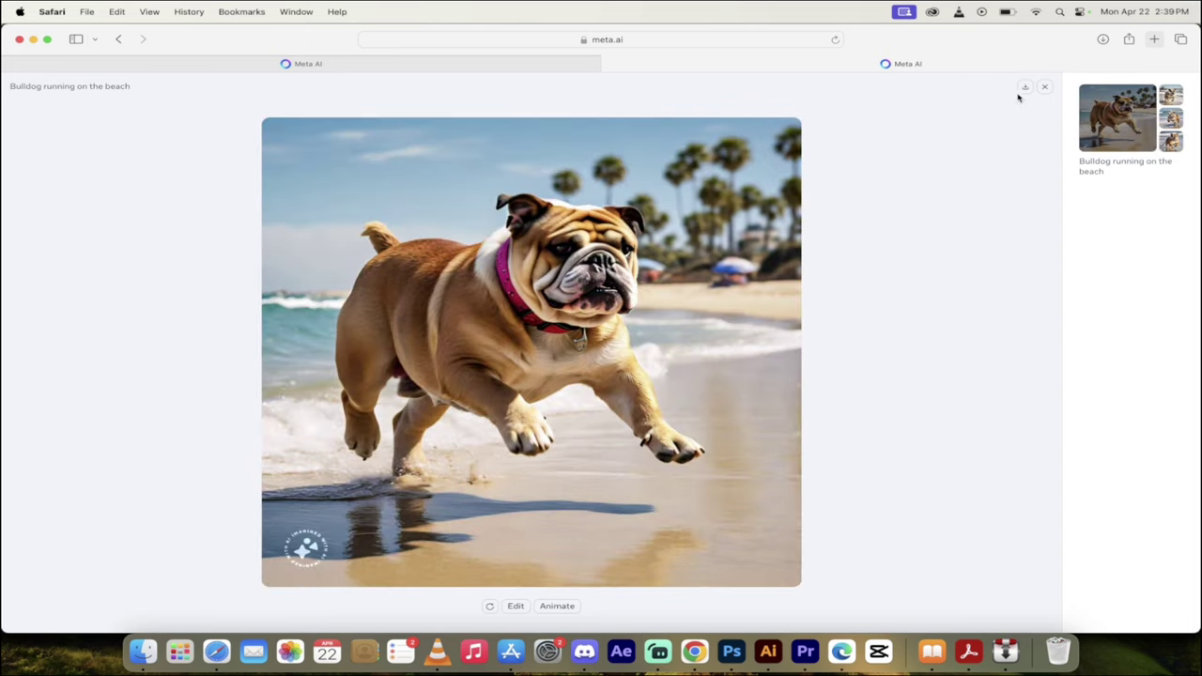
{"action": "left_click", "coordinate": [1044, 88]}
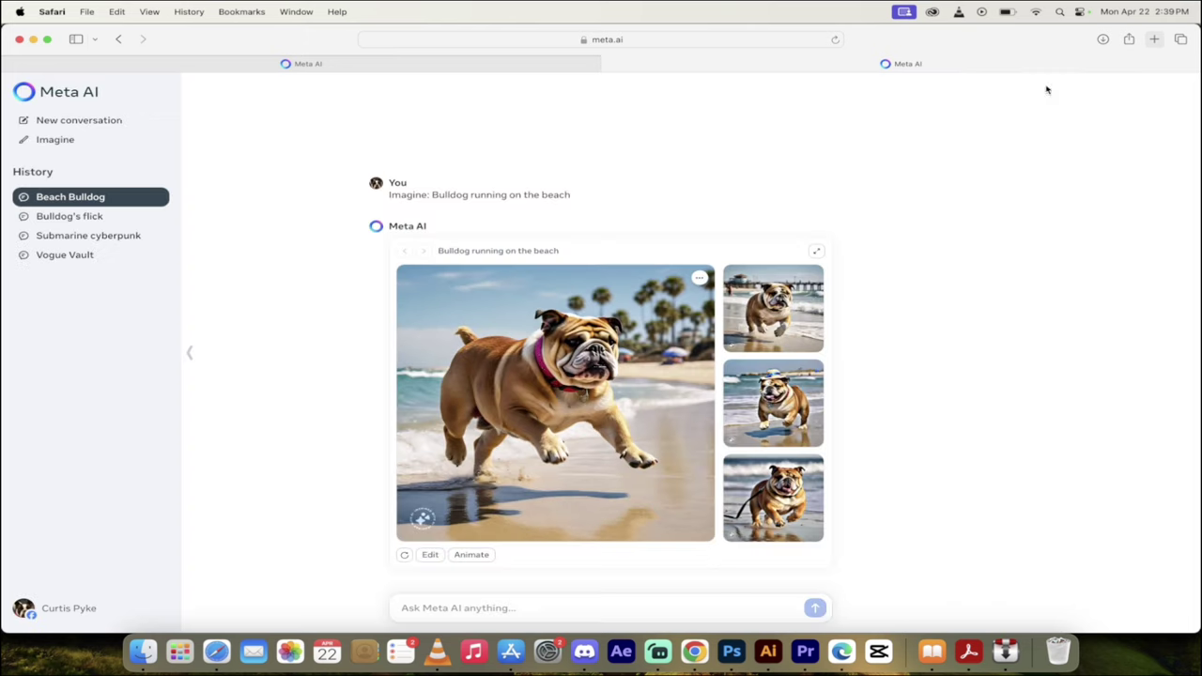
{"action": "left_click", "coordinate": [768, 502]}
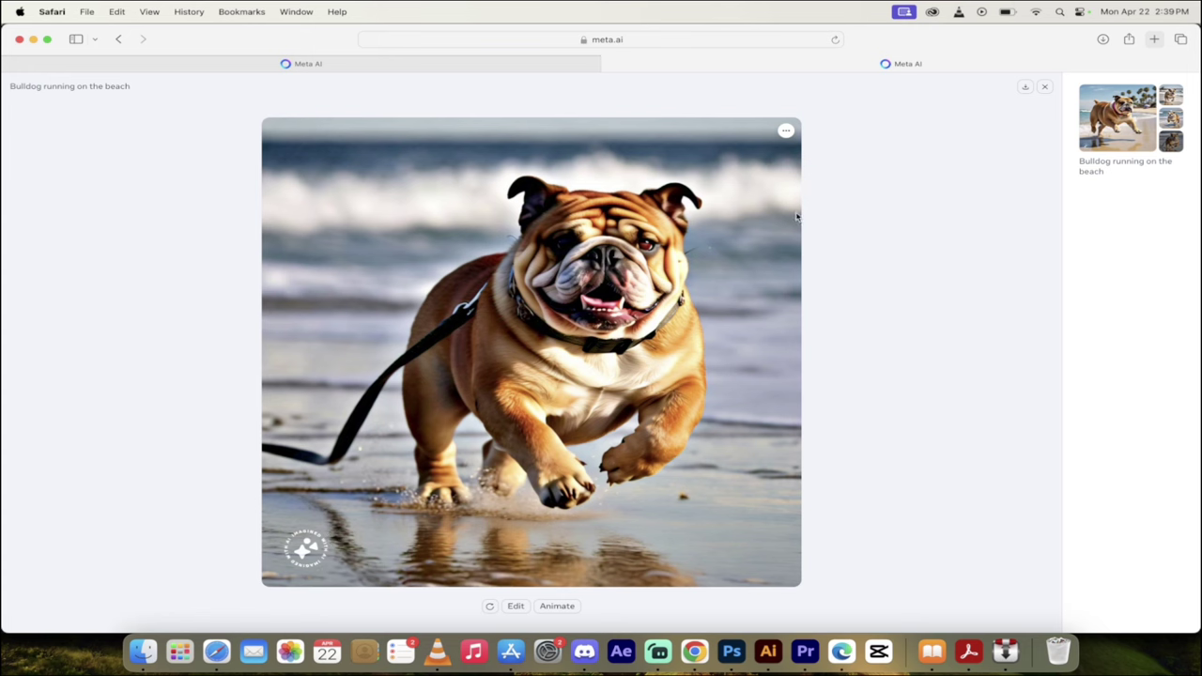
{"action": "left_click", "coordinate": [1045, 89]}
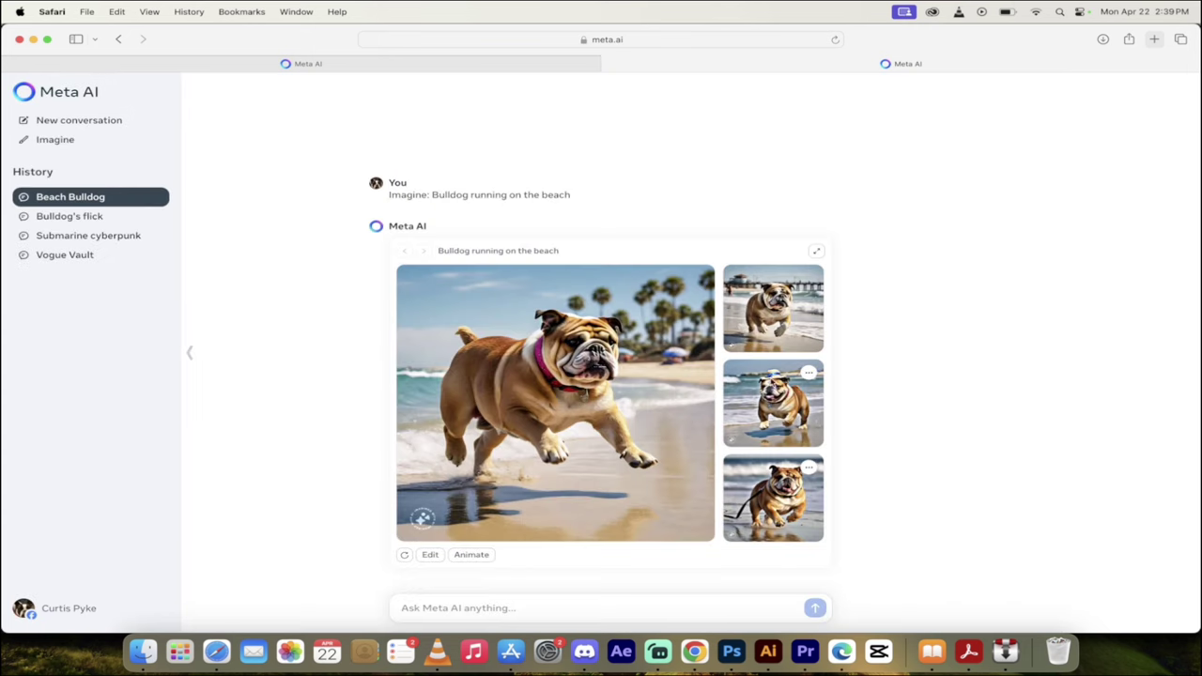
{"action": "left_click", "coordinate": [773, 404]}
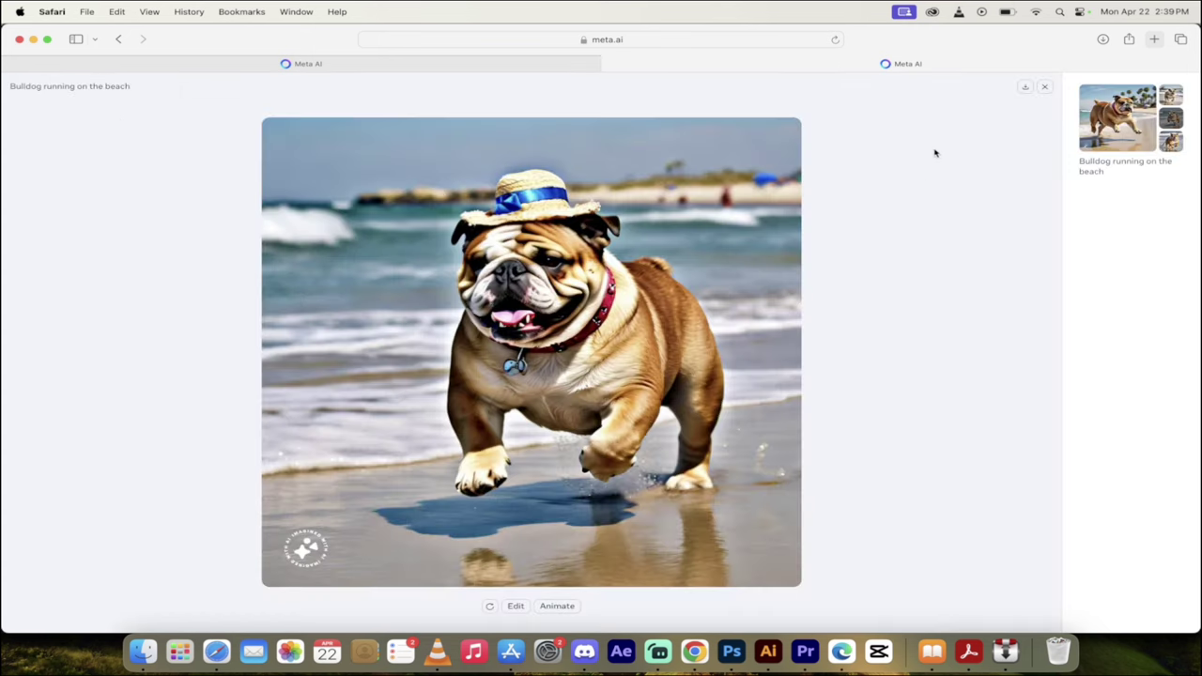
{"action": "left_click", "coordinate": [1042, 87]}
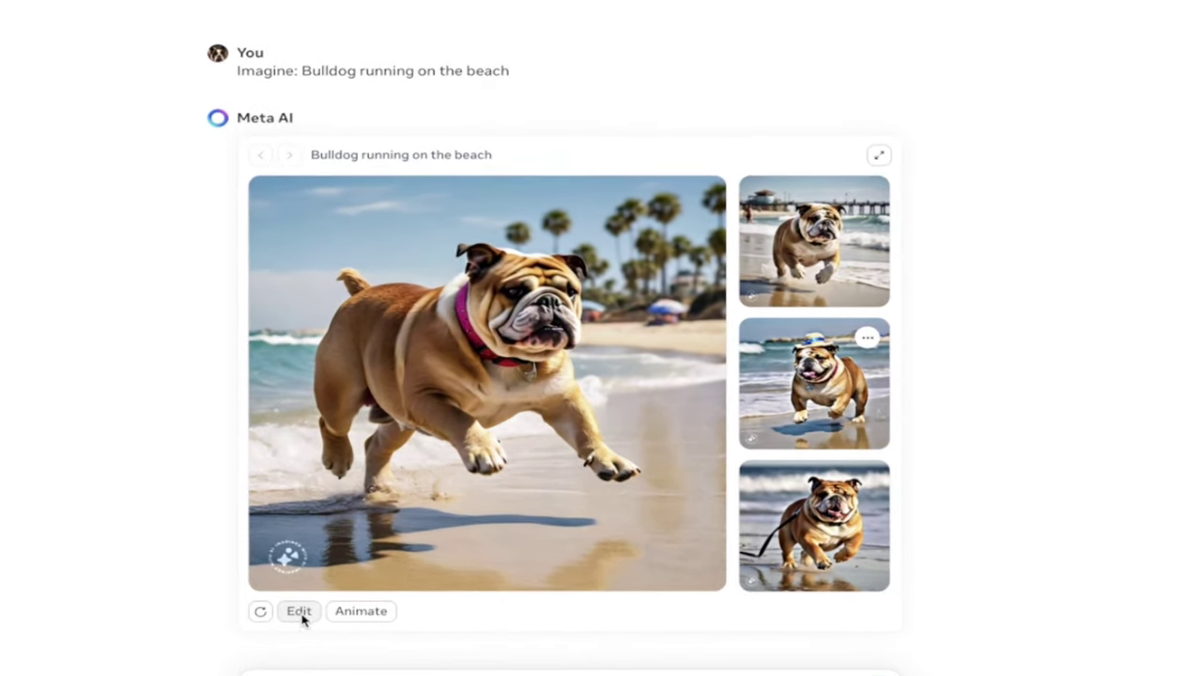
{"action": "left_click", "coordinate": [299, 611]}
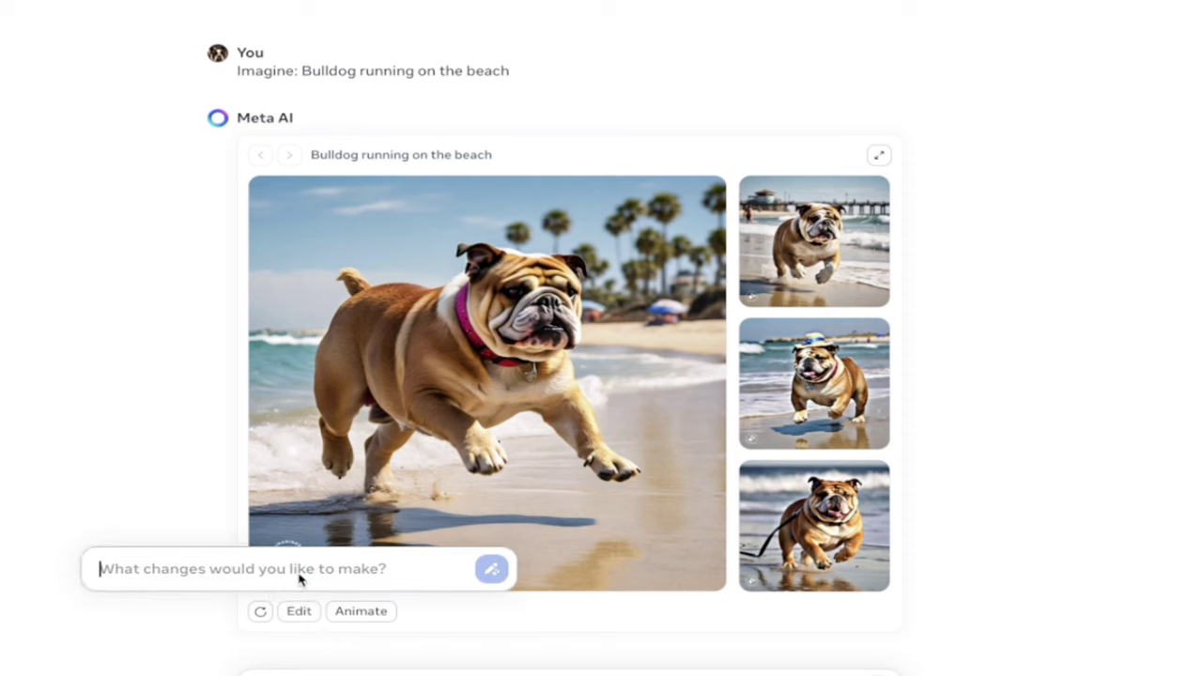
{"action": "type", "text": "Fre"}
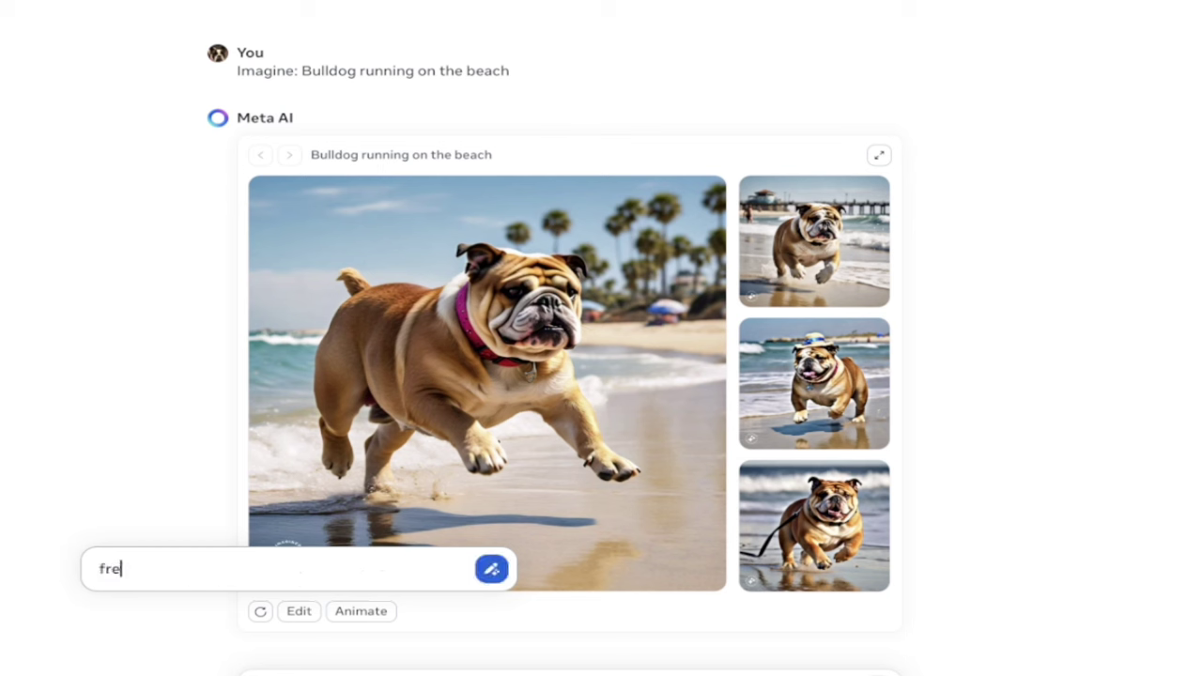
{"action": "type", "text": "nch bulldog"}
{"action": "key", "text": "Return"}
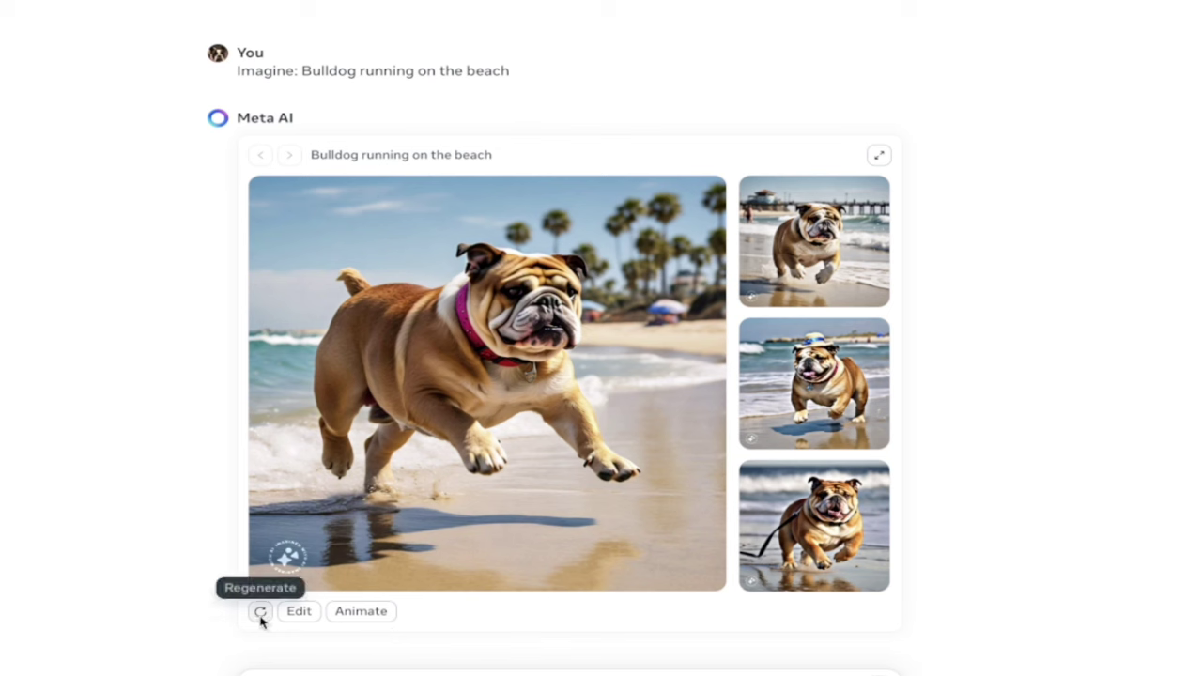
Step: Animate the leashed bulldog image, then close the full-size animated view
{"action": "left_click", "coordinate": [355, 615]}
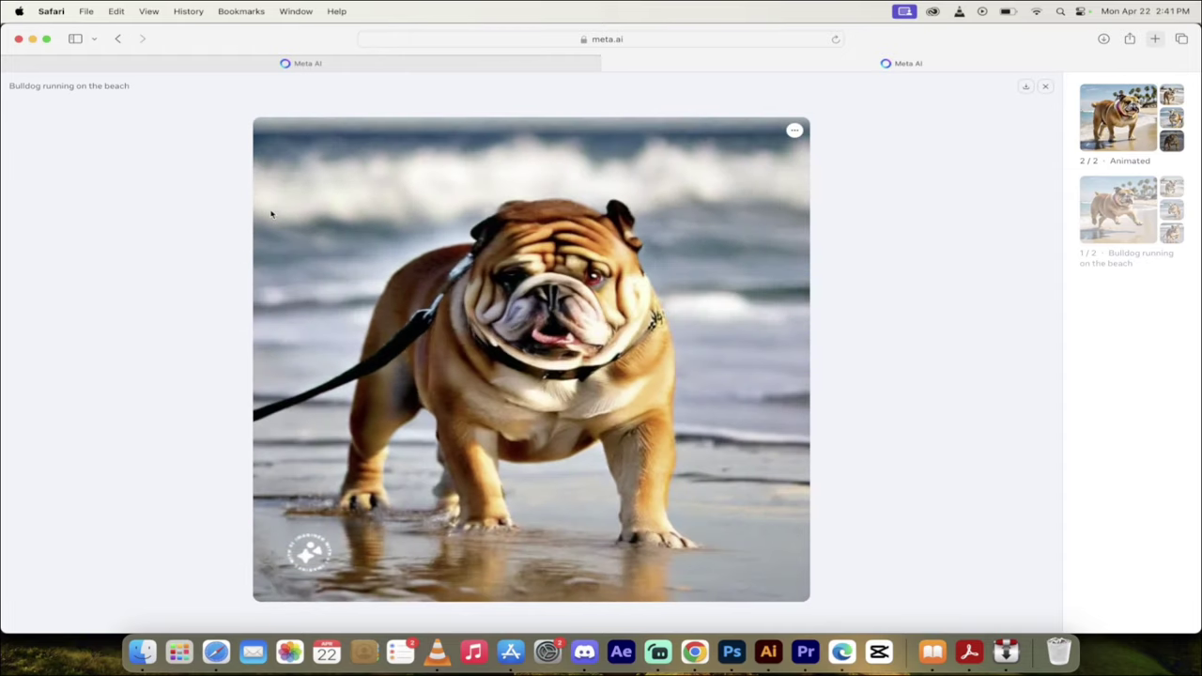
{"action": "left_click", "coordinate": [1041, 88]}
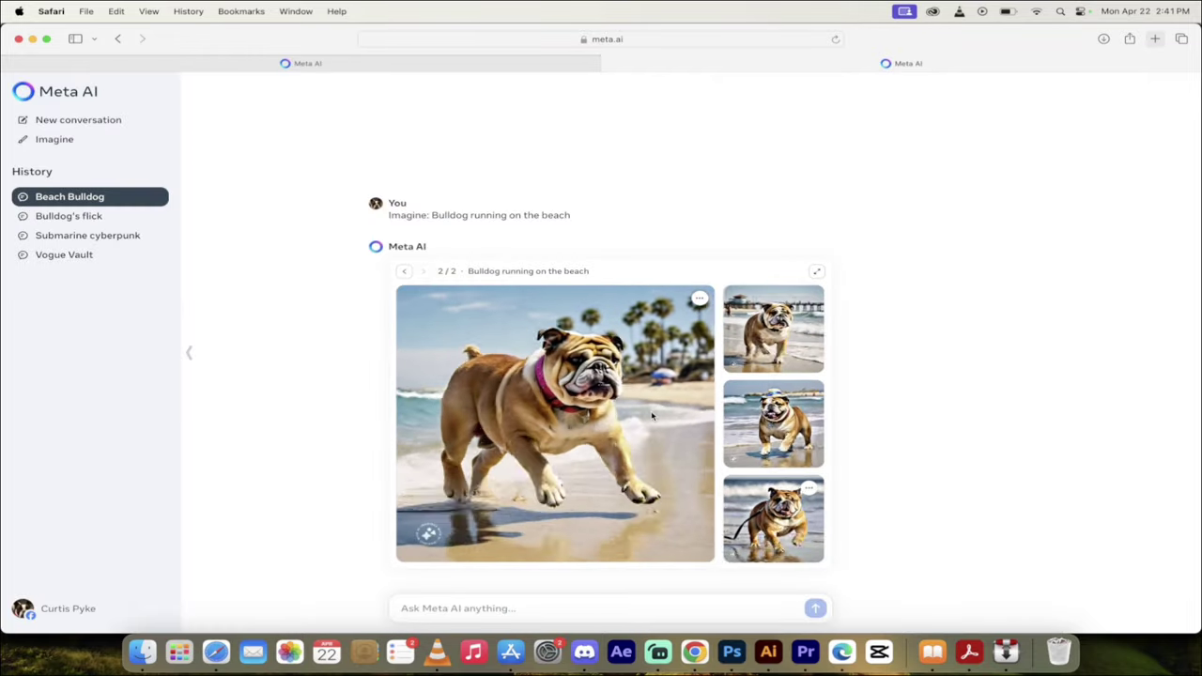